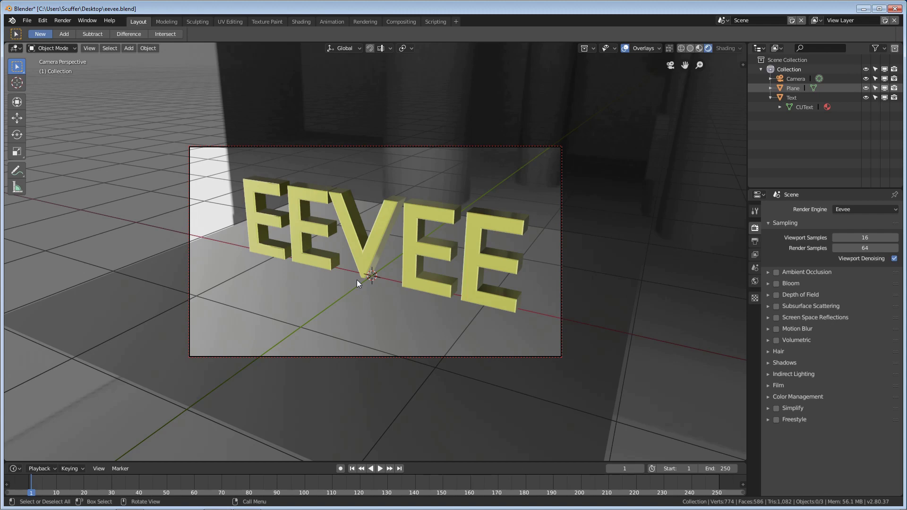
- Switch the render engine to Cycles
middle_drag(543, 194, 331, 274)
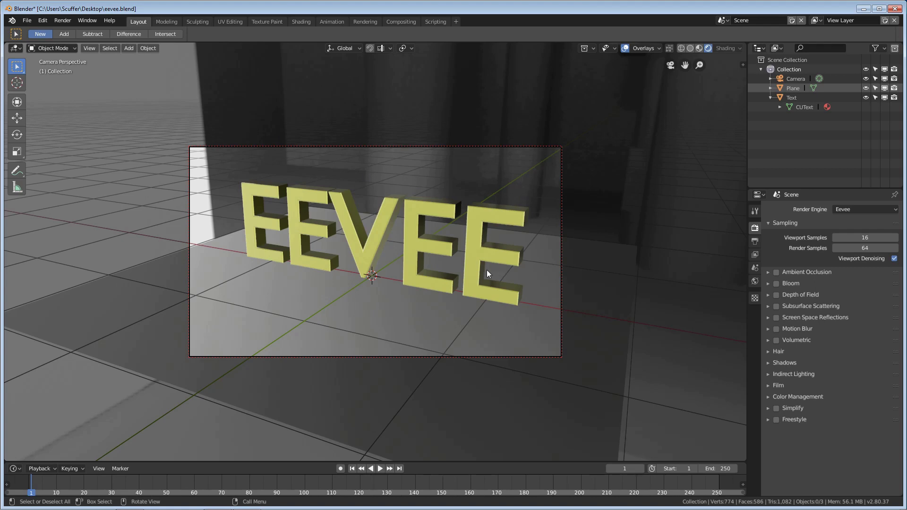
middle_drag(486, 270, 570, 227)
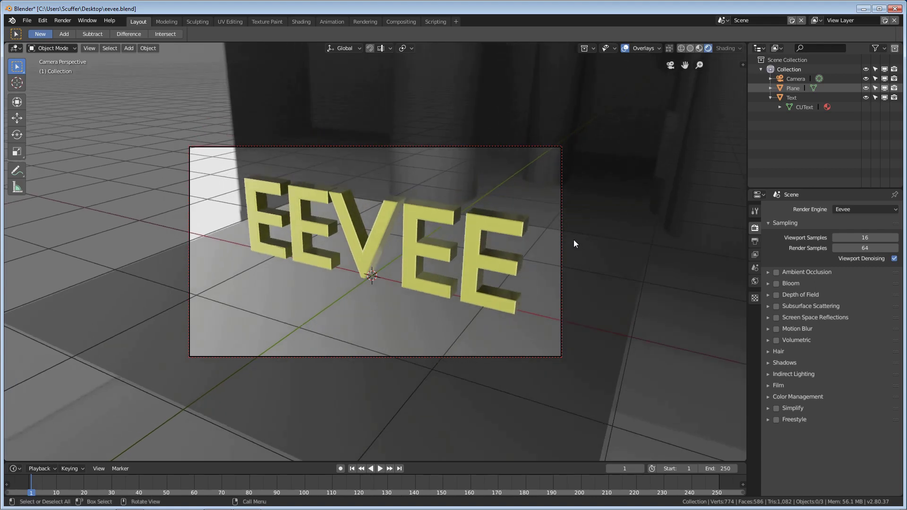
click(851, 210)
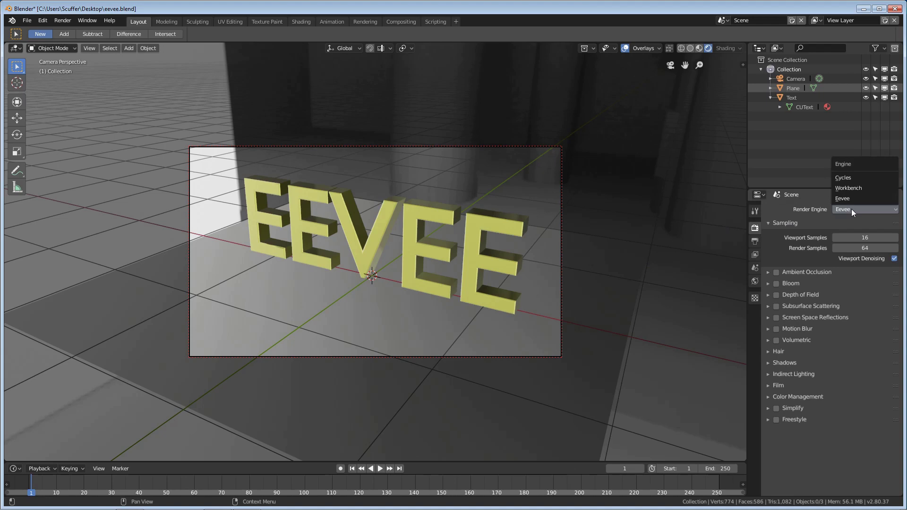
click(845, 176)
- Uncheck Camera under the world's Ray Visibility so the HDRI backdrop renders black
click(754, 282)
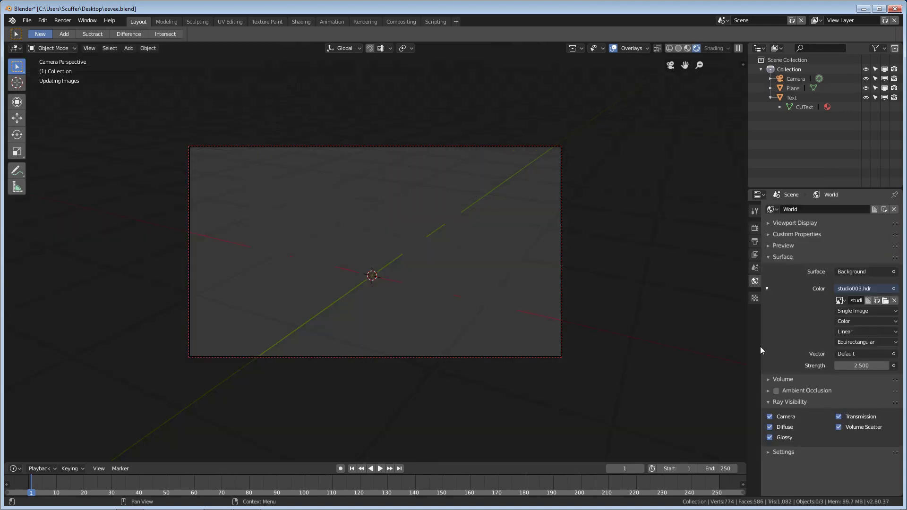
click(770, 404)
click(770, 404)
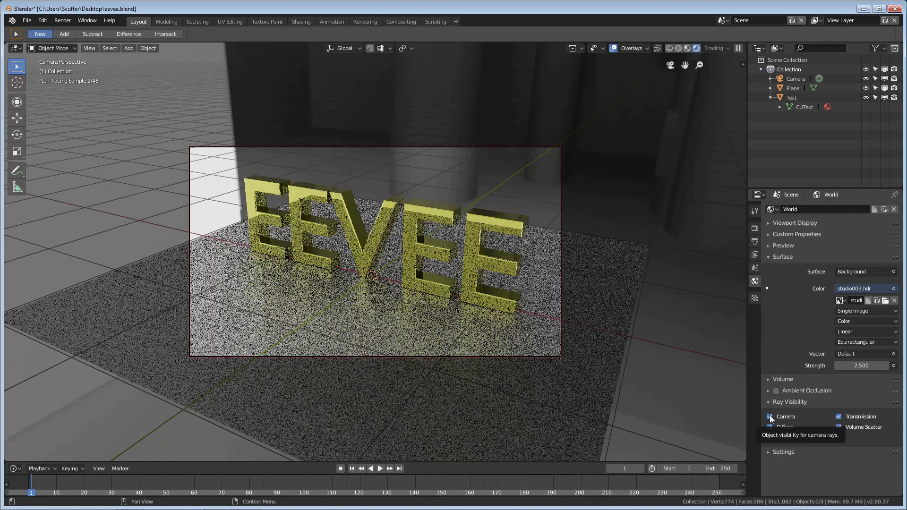
click(770, 417)
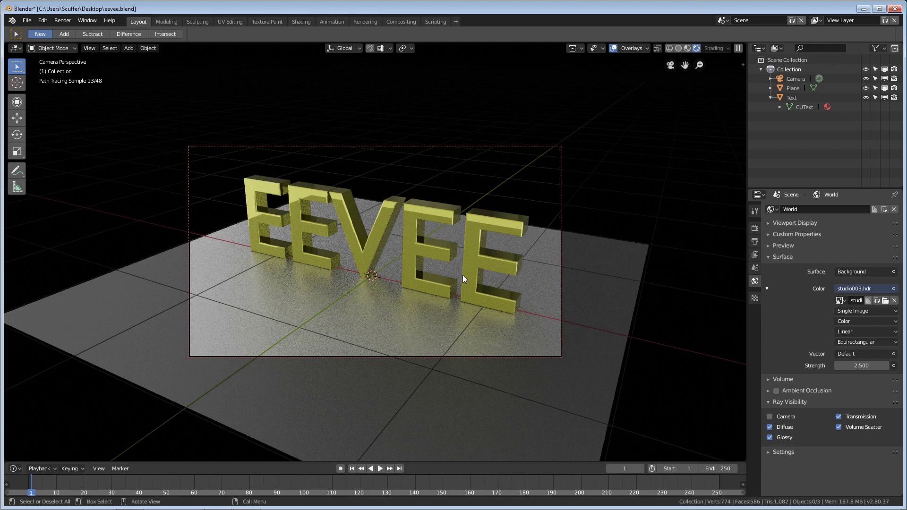
click(753, 226)
click(851, 211)
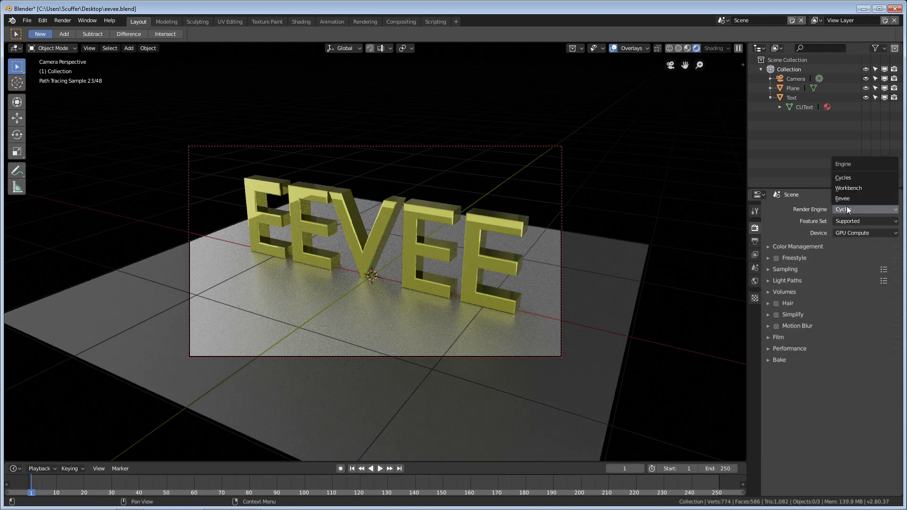
- Set the render engine back to Eevee and show the studio003.hdr World properties
click(843, 199)
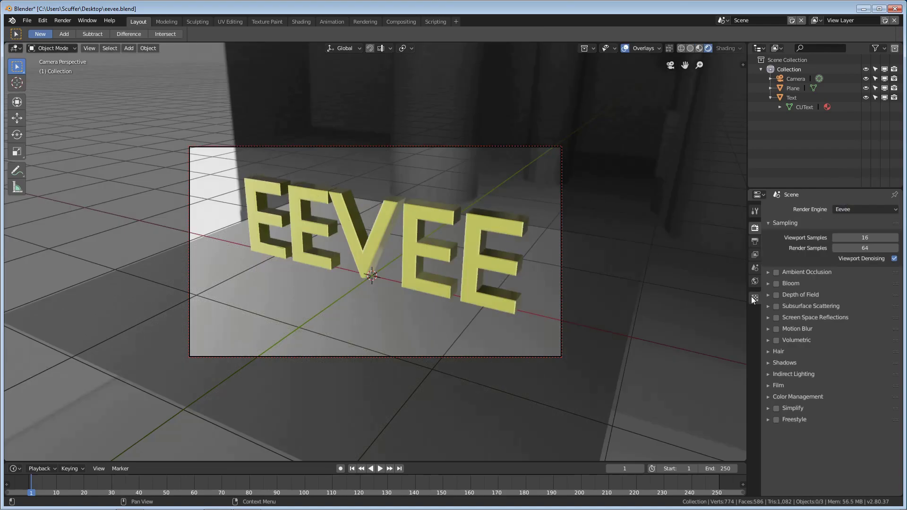
click(754, 281)
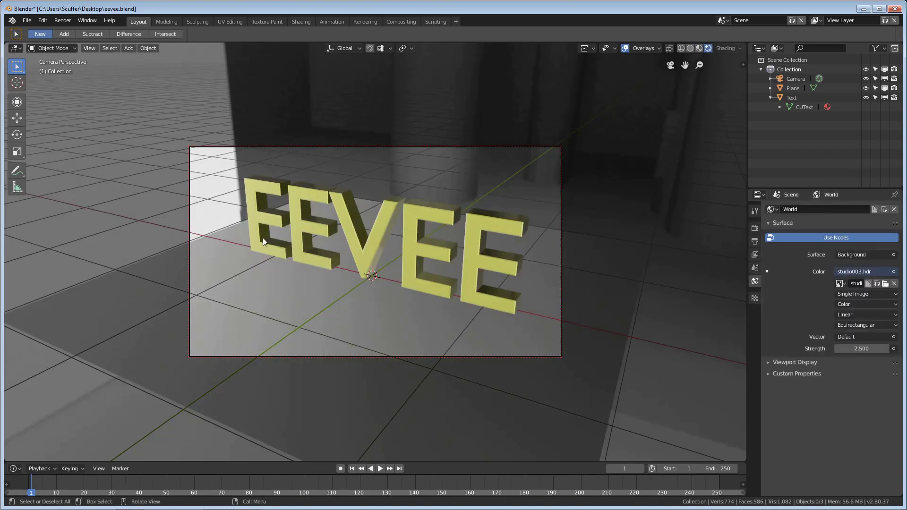
middle_drag(525, 208, 428, 218)
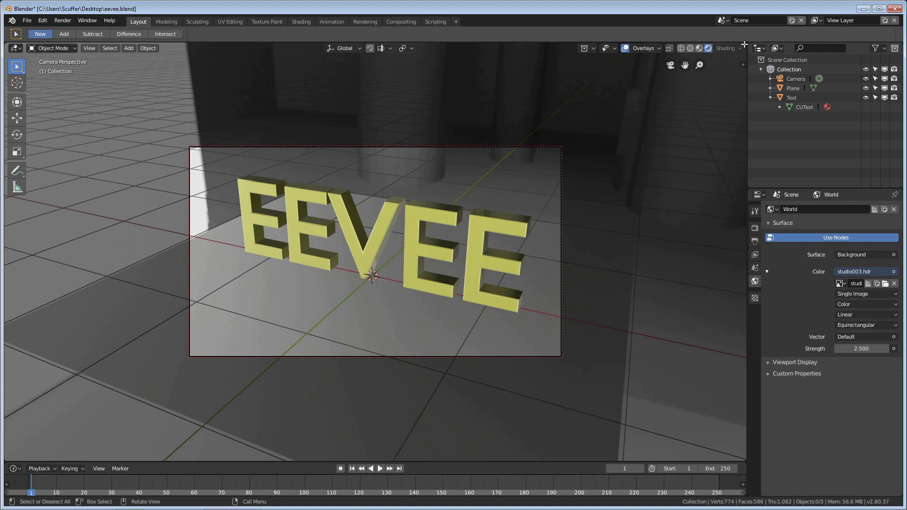
- Split the viewport into two side-by-side areas and make the right one a Shader Editor
drag(743, 45, 316, 64)
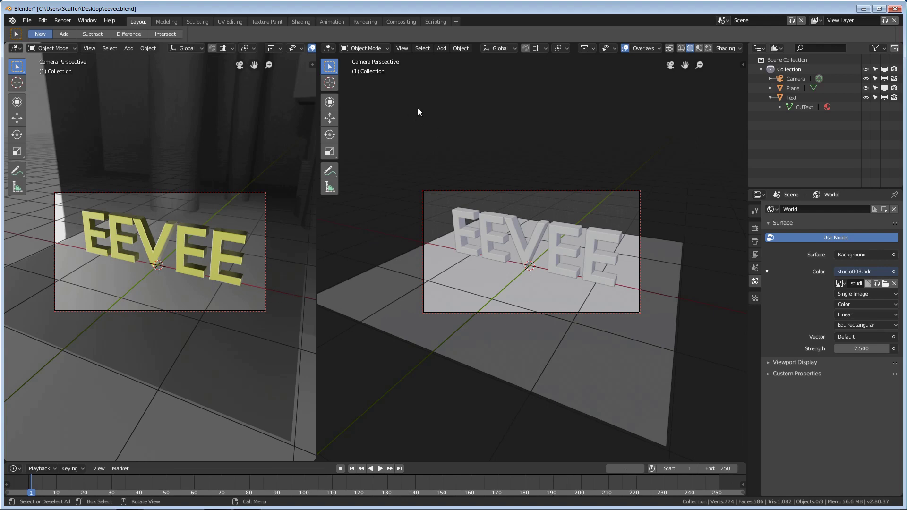
click(329, 48)
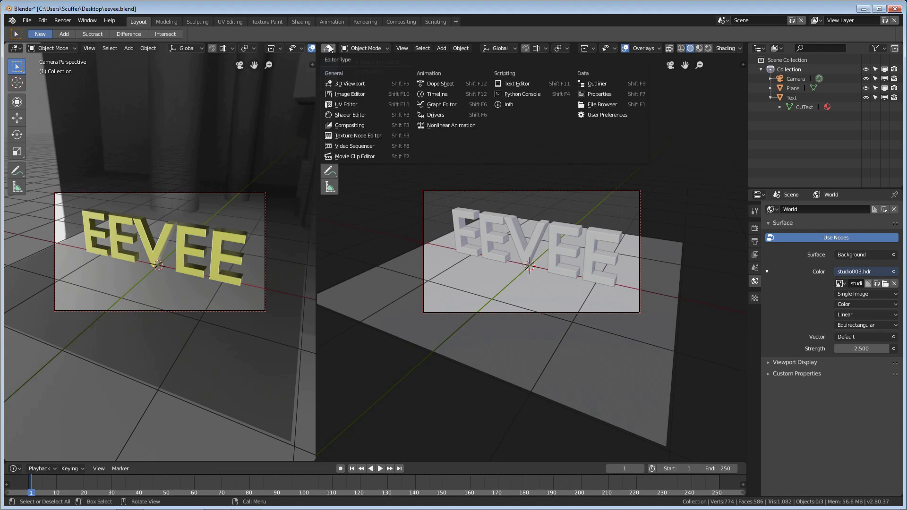
click(359, 115)
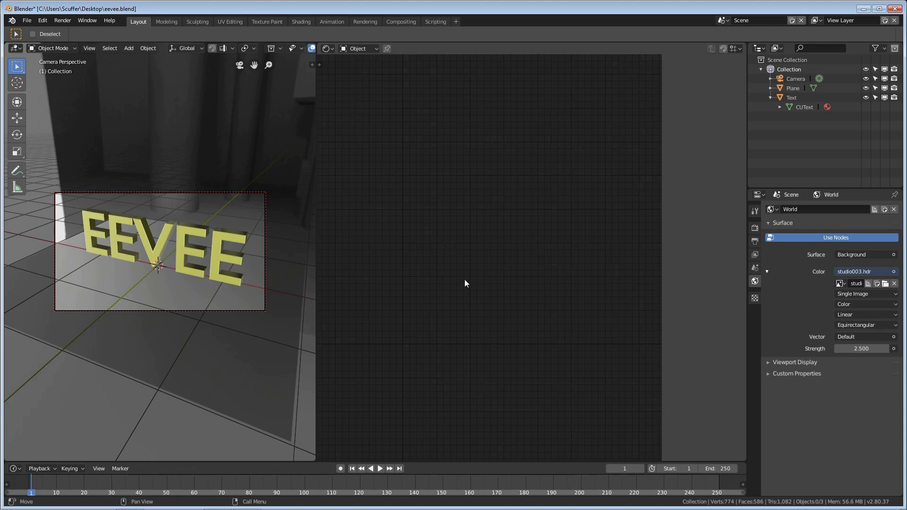
click(355, 48)
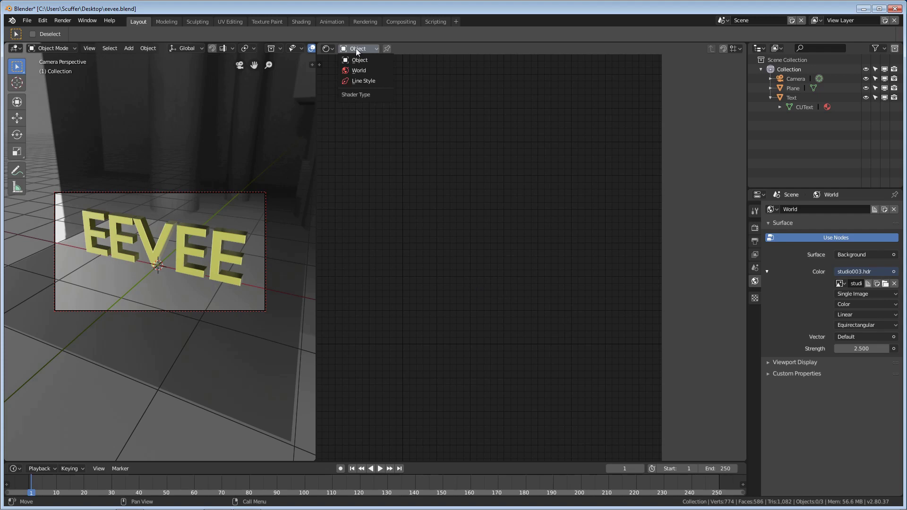
- Show the World node tree and unlink studio003.hdr from the Background Color input
click(360, 70)
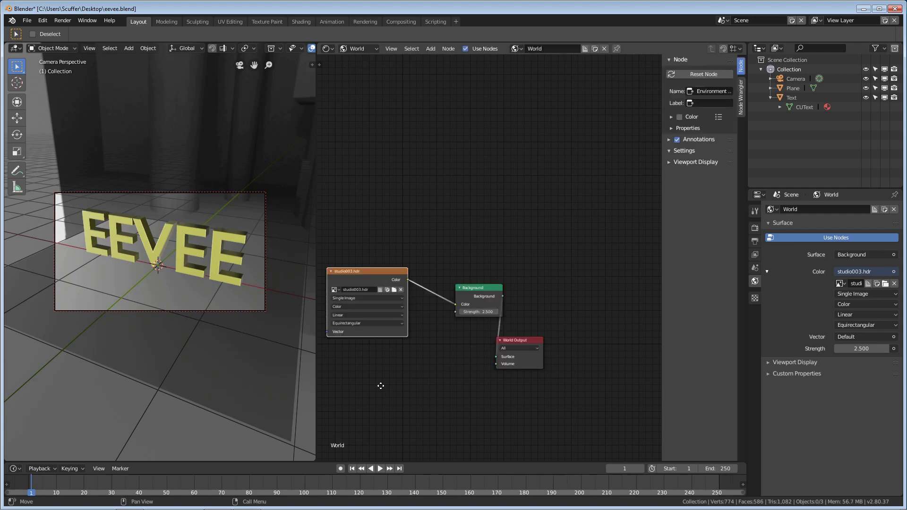
middle_drag(380, 386, 495, 311)
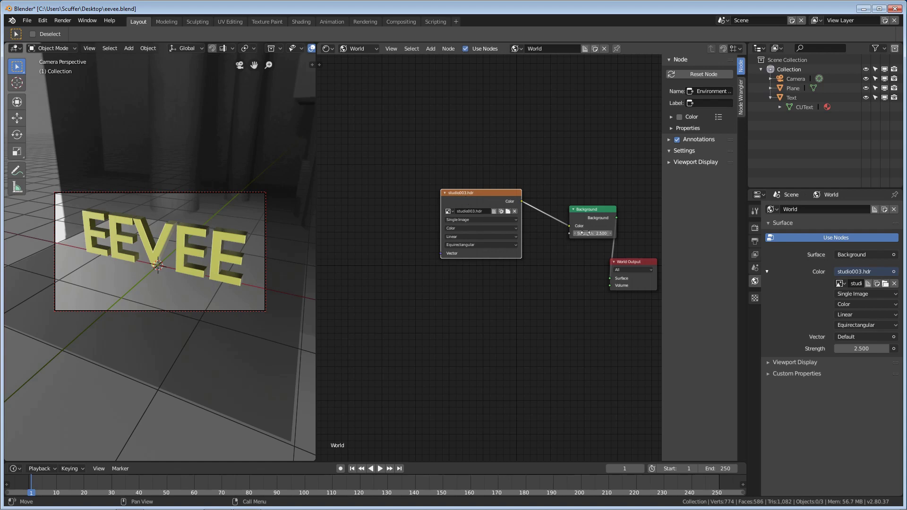
drag(634, 283, 647, 278)
drag(567, 225, 564, 225)
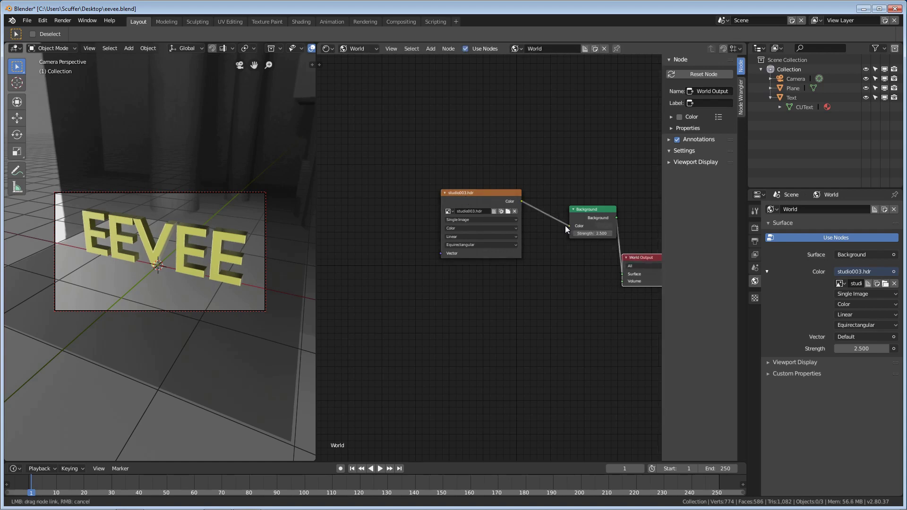
drag(540, 196, 540, 197)
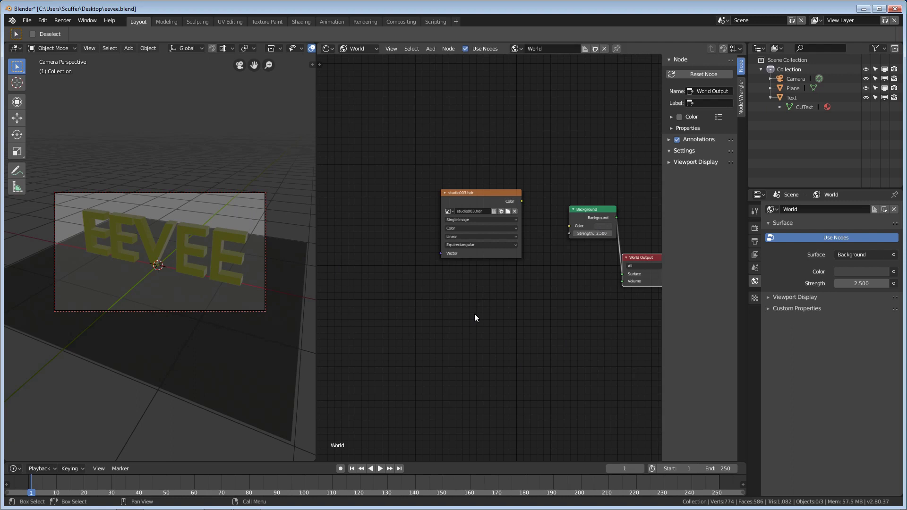
- Add an RGB node below the image node and set its colour to black
key(shift+a)
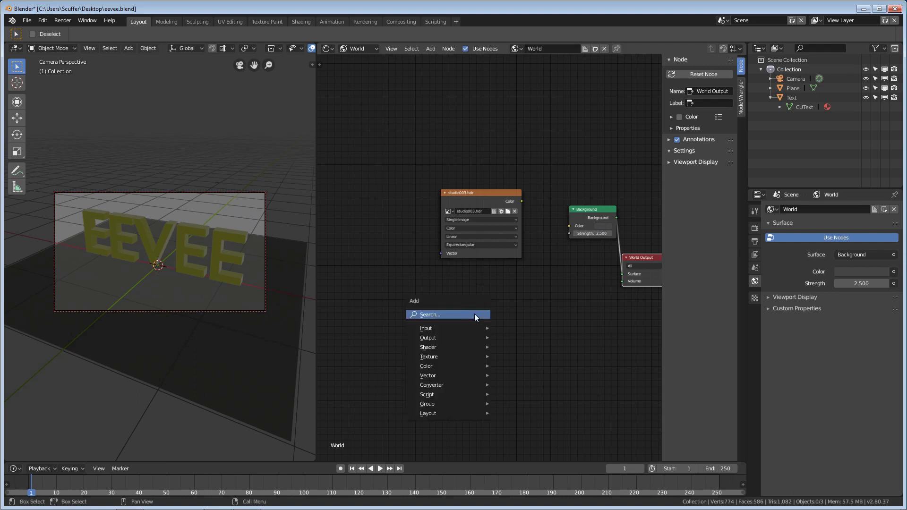
mouse_move(466, 328)
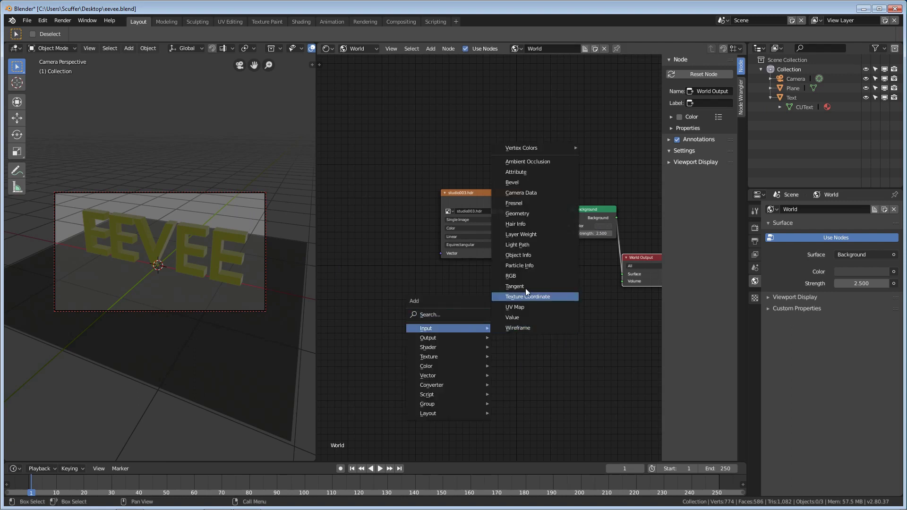
click(517, 276)
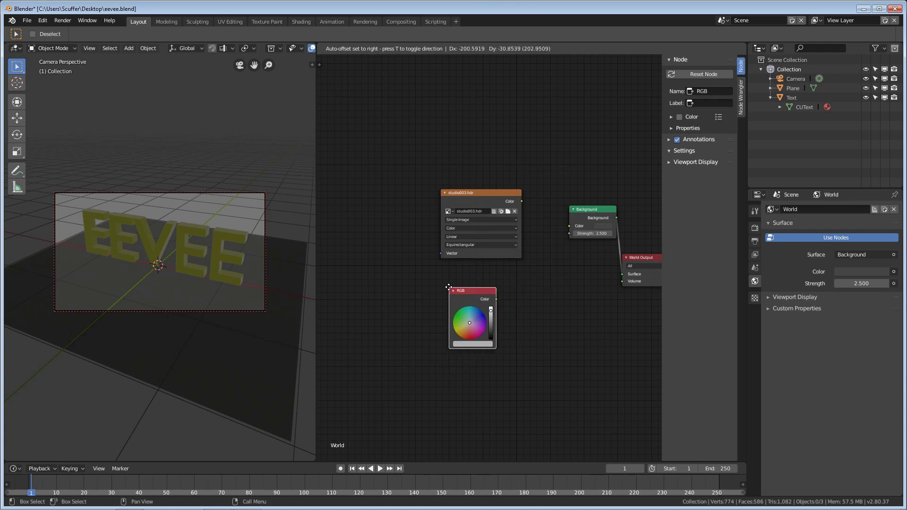
click(463, 284)
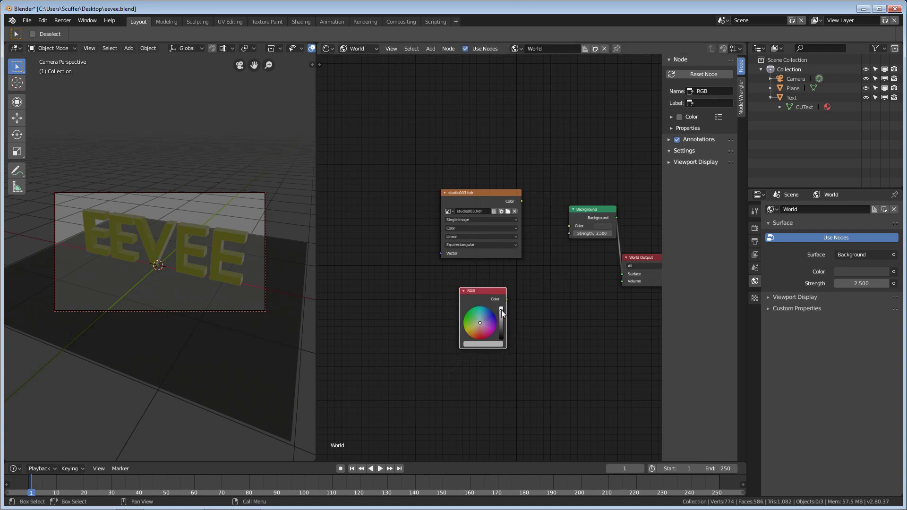
drag(502, 313, 503, 344)
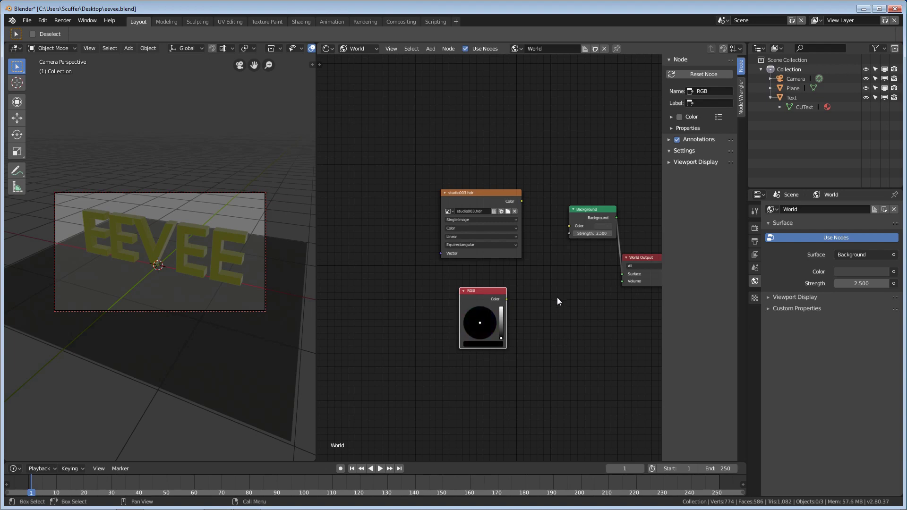
- Add a Mix node combining studio003.hdr and the black RGB, feeding the Background Color
key(shift+a)
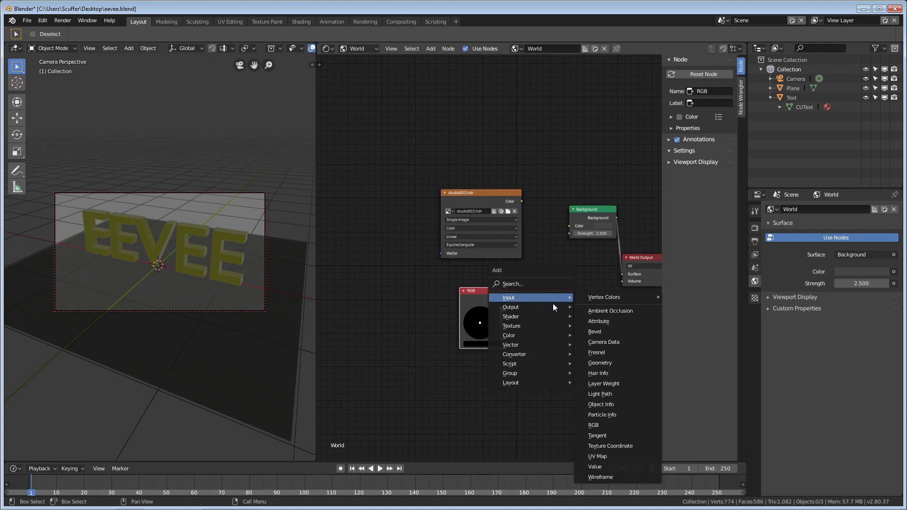
mouse_move(533, 334)
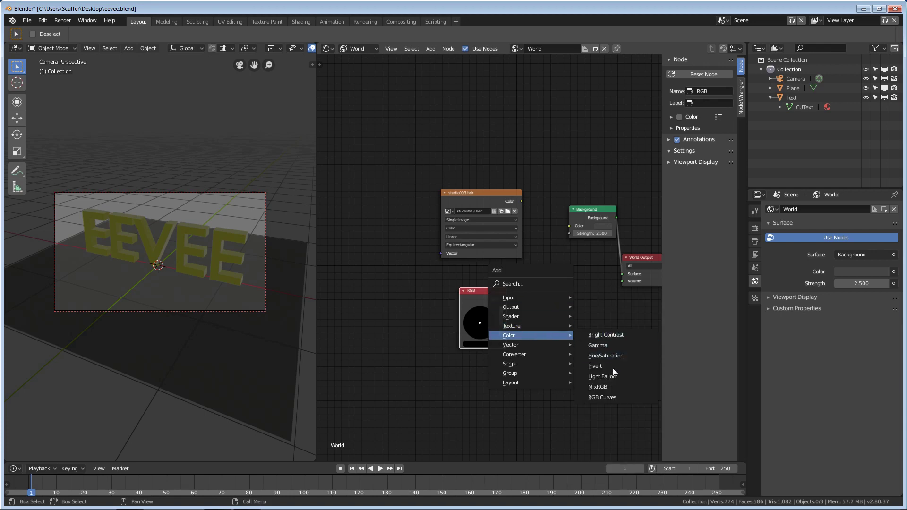
click(603, 388)
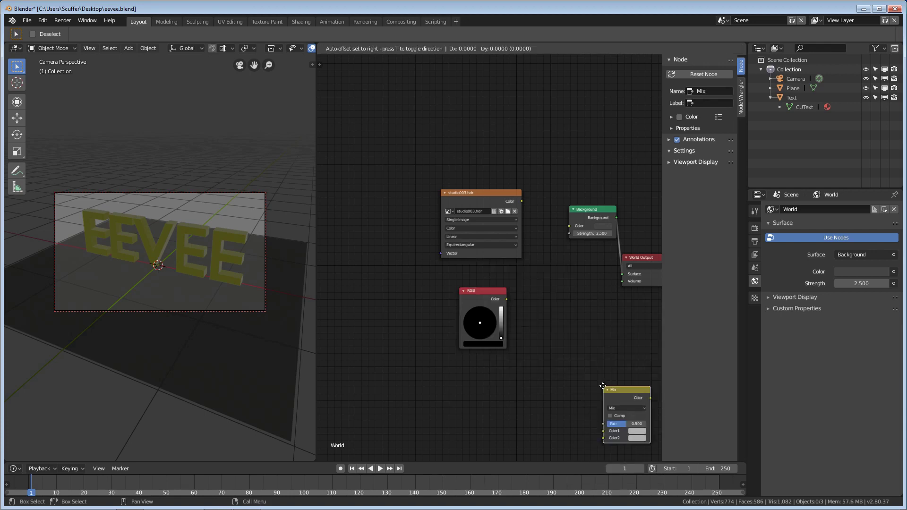
click(534, 268)
drag(506, 298, 534, 321)
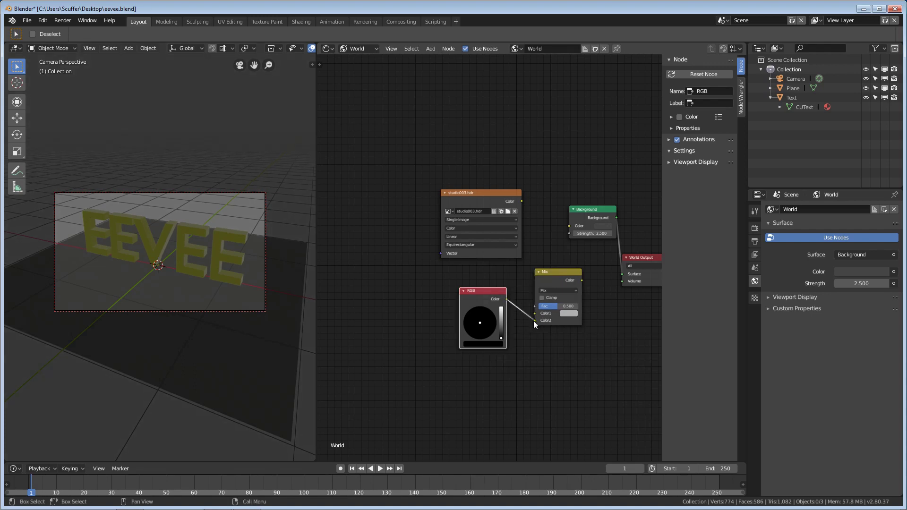
drag(520, 201, 537, 310)
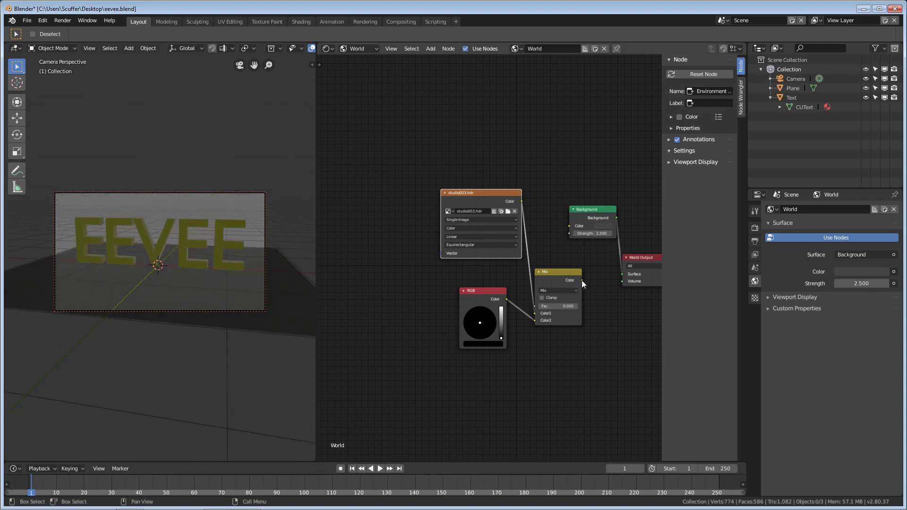
drag(582, 280, 605, 220)
drag(582, 280, 579, 235)
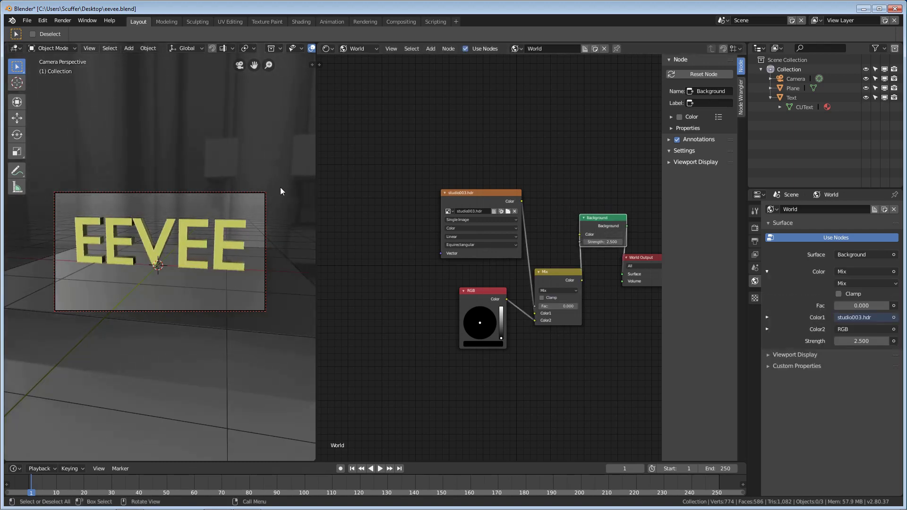
mouse_move(265, 161)
middle_down()
mouse_move(179, 175)
mouse_move(268, 169)
mouse_move(251, 169)
middle_up()
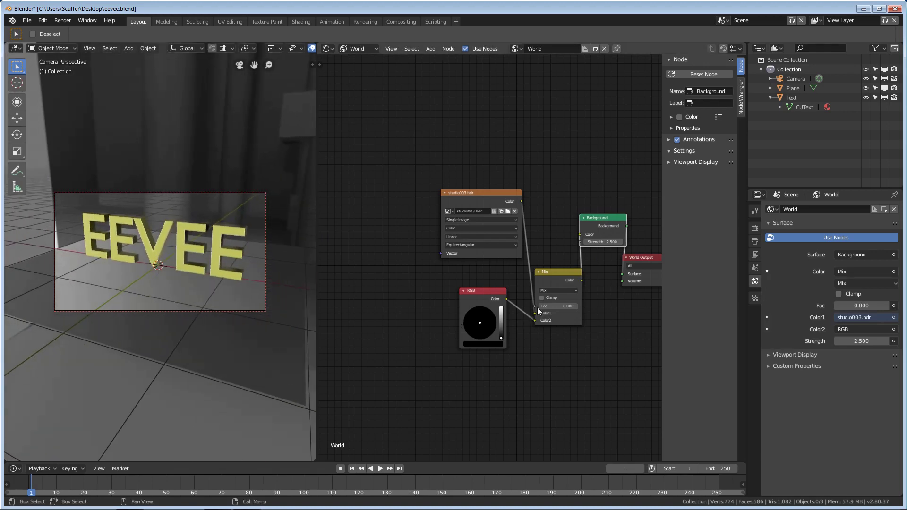
drag(541, 306, 579, 306)
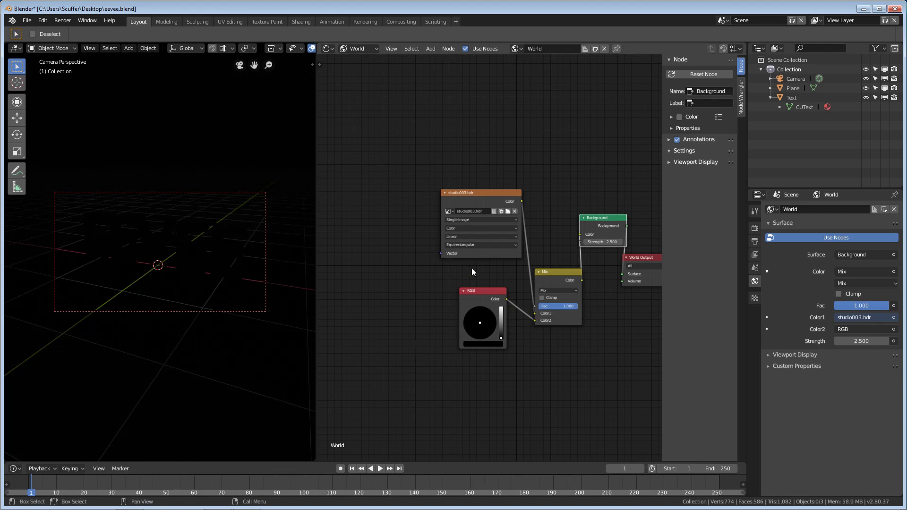
click(579, 303)
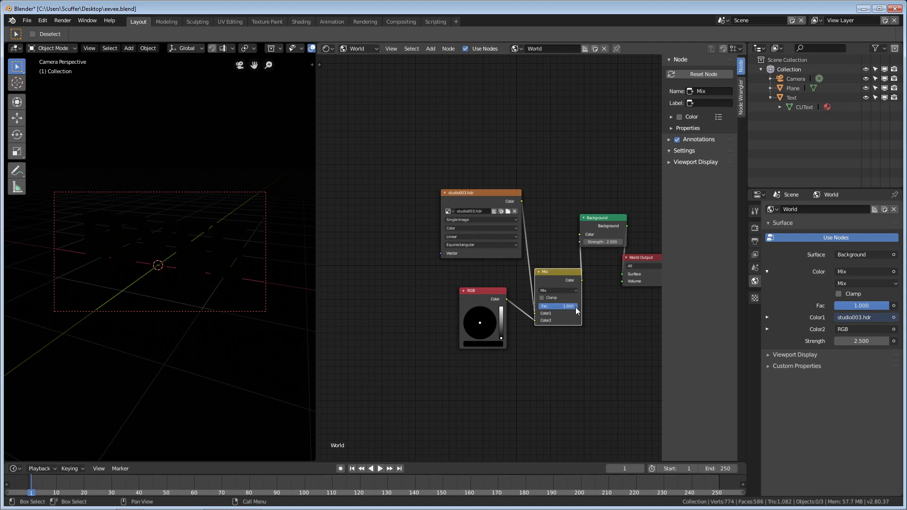
drag(577, 311, 538, 310)
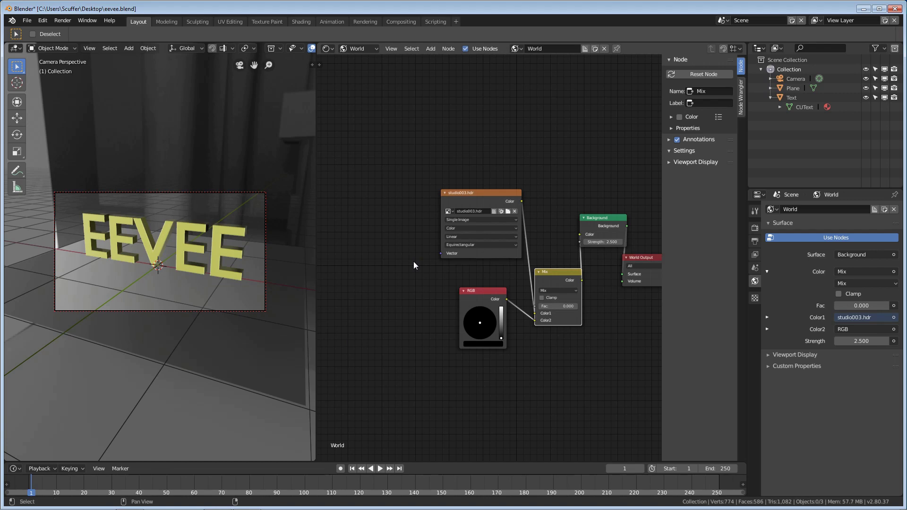
- Add a Light Path node and connect its Is Camera Ray output to the Mix Fac
key(shift+a)
mouse_move(412, 261)
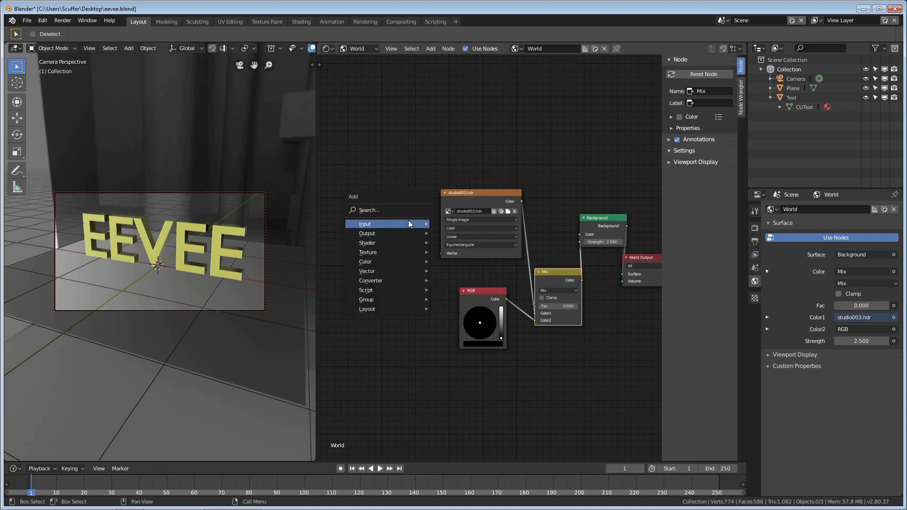
mouse_move(408, 220)
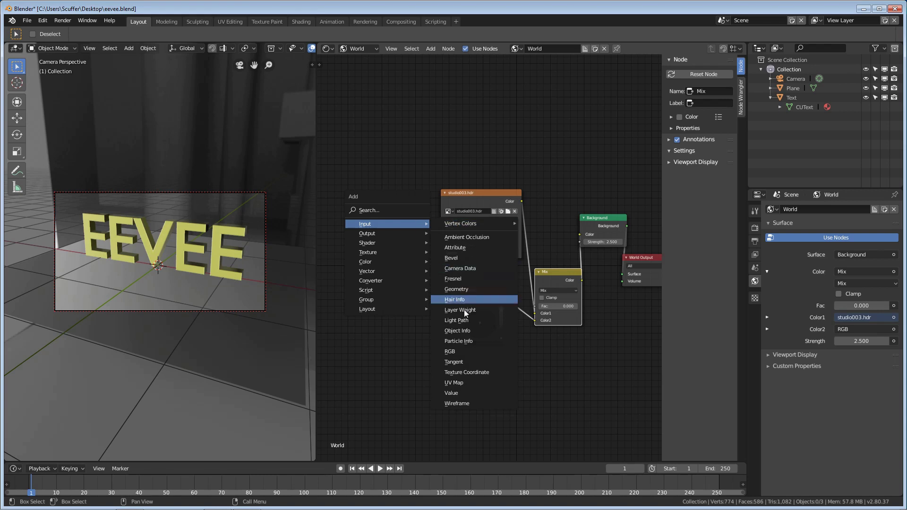
click(463, 322)
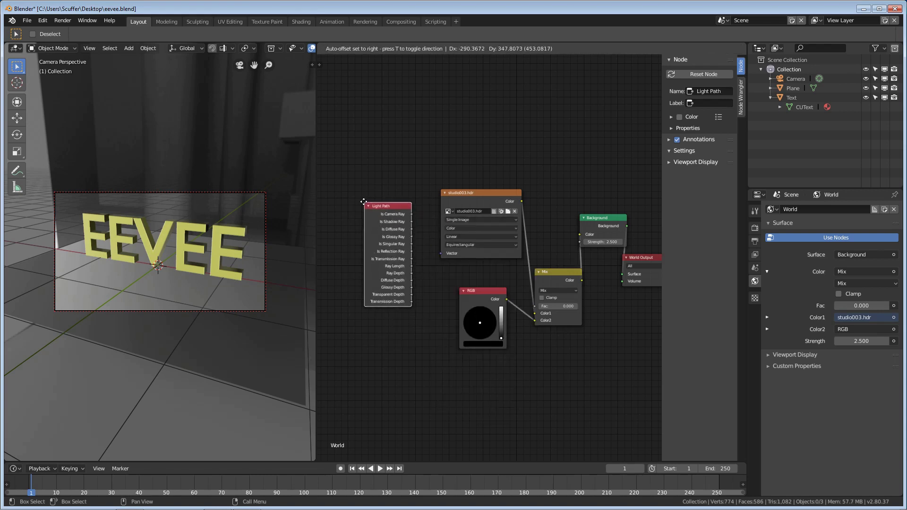
click(362, 201)
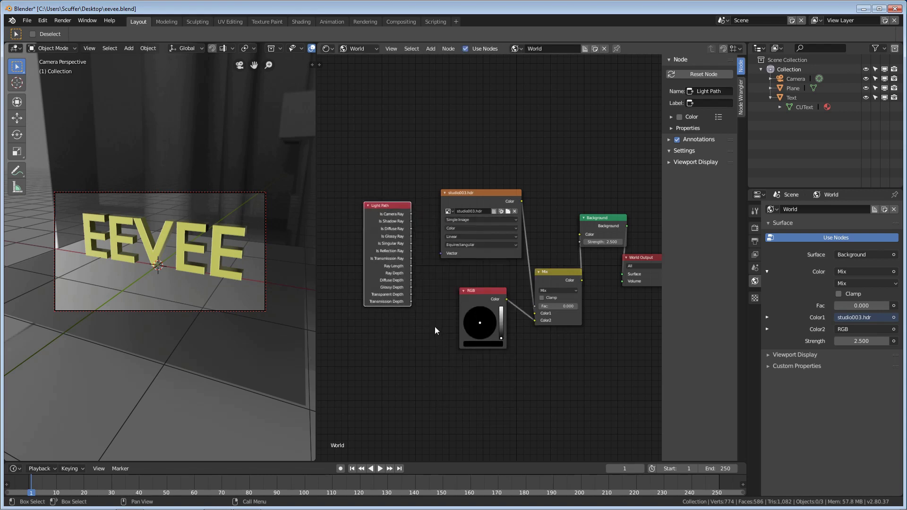
drag(394, 214, 393, 231)
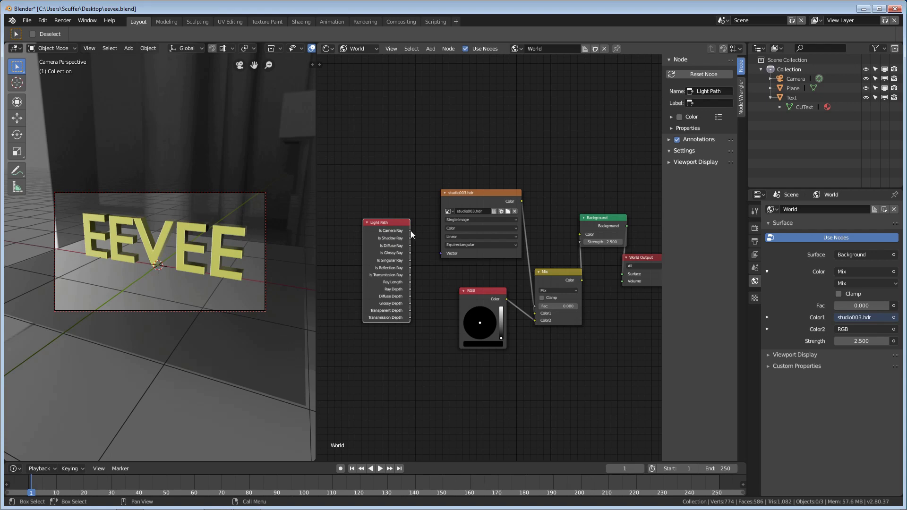
drag(410, 231, 534, 306)
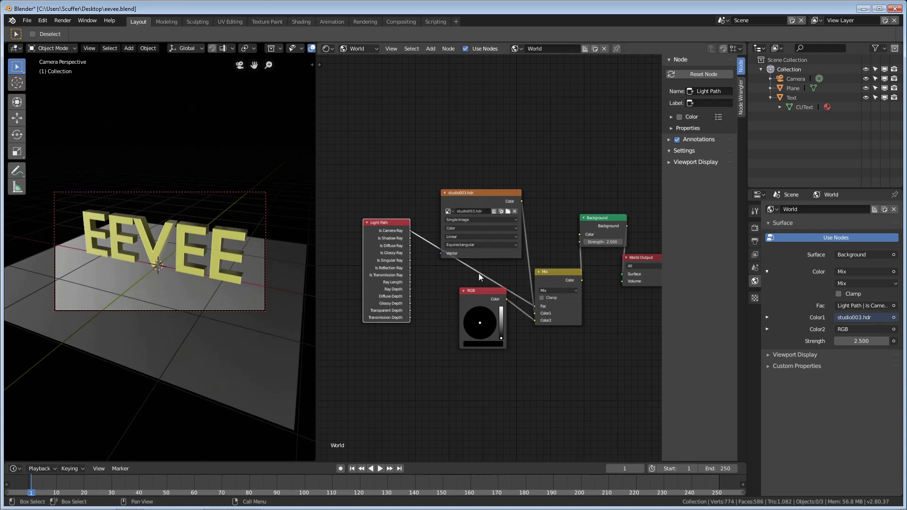
mouse_move(239, 271)
middle_down()
mouse_move(245, 260)
mouse_move(172, 268)
mouse_move(234, 277)
mouse_move(305, 260)
mouse_move(233, 262)
mouse_move(233, 276)
mouse_move(234, 269)
middle_up()
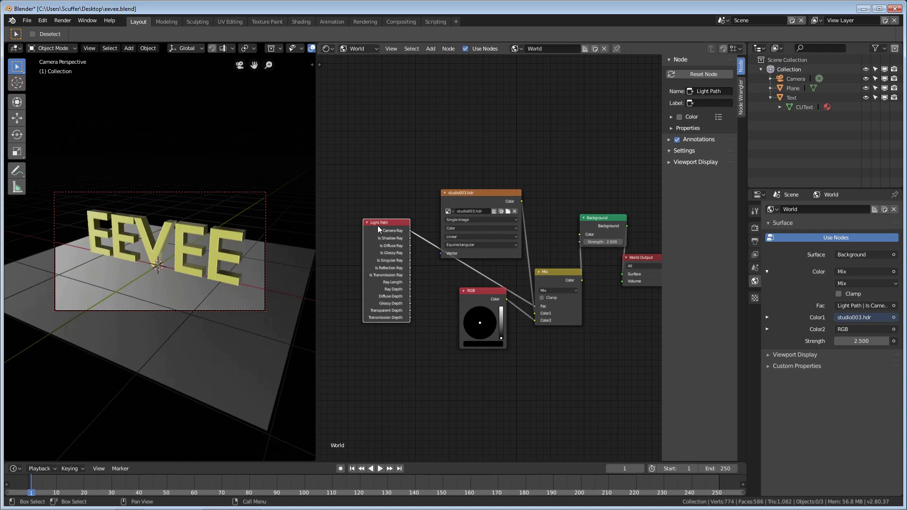
drag(380, 223, 391, 321)
- Move the studio003.hdr Environment Texture node up and left and zoom the node view
drag(487, 194, 475, 173)
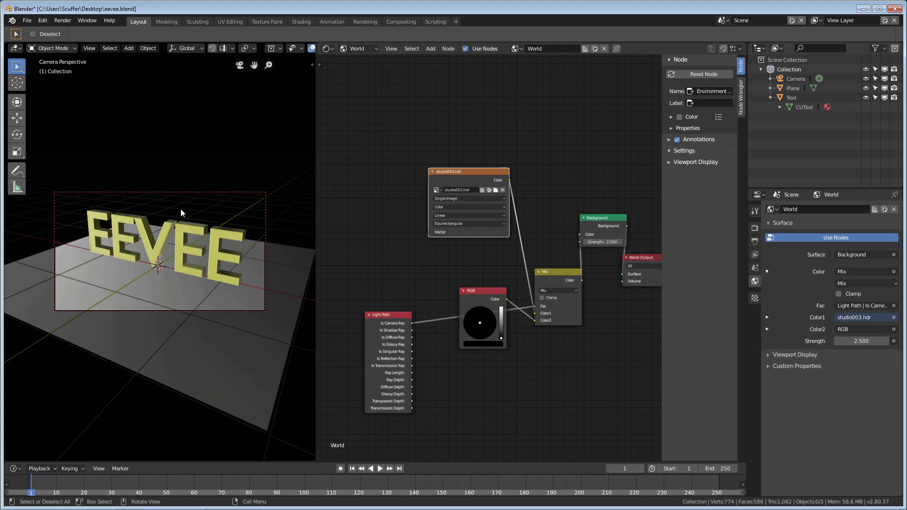
ctrl+scroll(424, 262, up, 5)
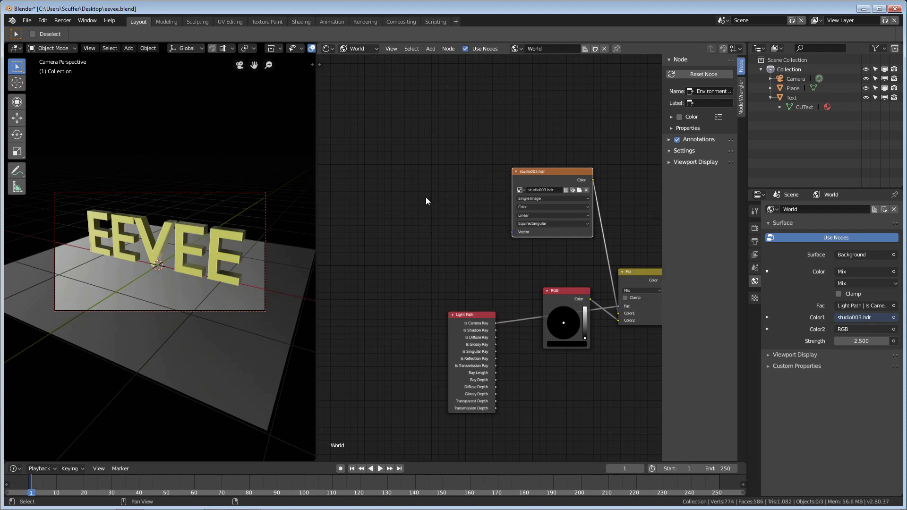
- Add a Mapping node into studio003.hdr's Vector input and set Rotation Z to 3.3°
key(shift+a)
mouse_move(389, 245)
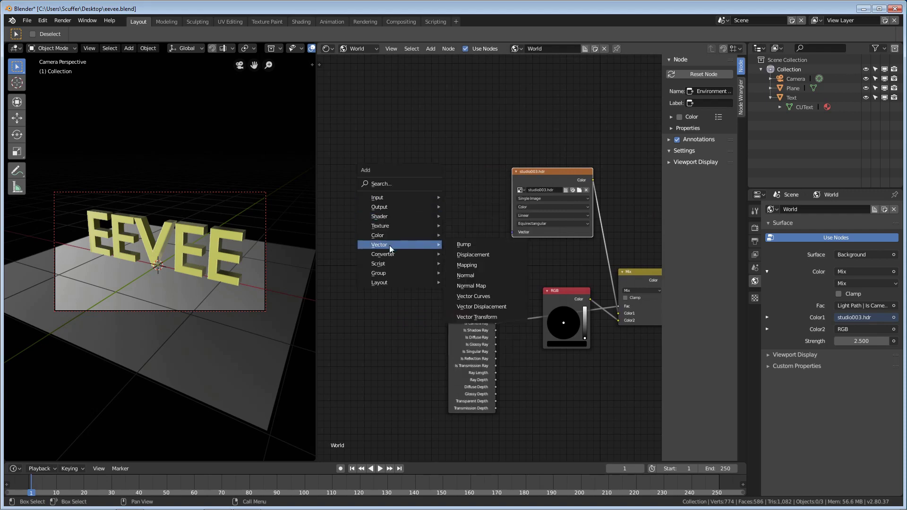
click(475, 265)
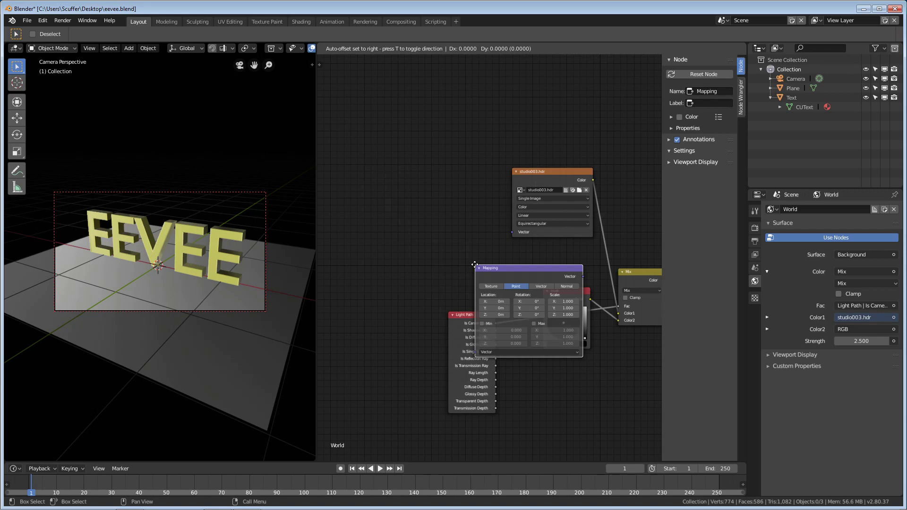
click(353, 88)
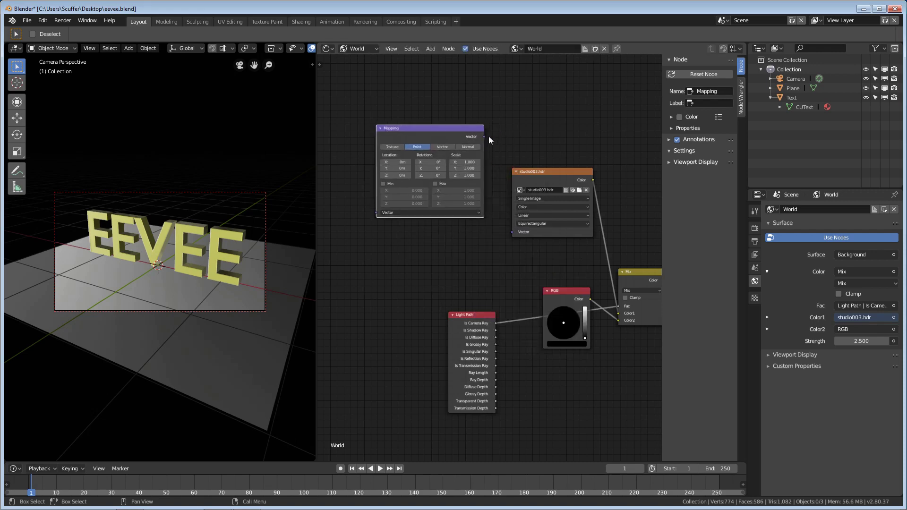
drag(483, 136, 512, 234)
mouse_move(285, 299)
middle_down()
mouse_move(299, 293)
mouse_move(287, 296)
middle_up()
drag(429, 175, 433, 176)
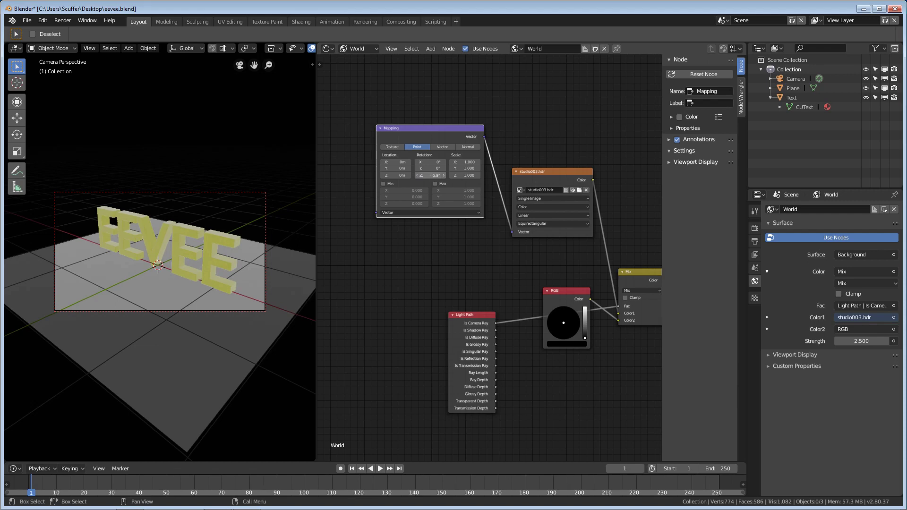
drag(434, 175, 427, 175)
middle_drag(354, 278, 455, 311)
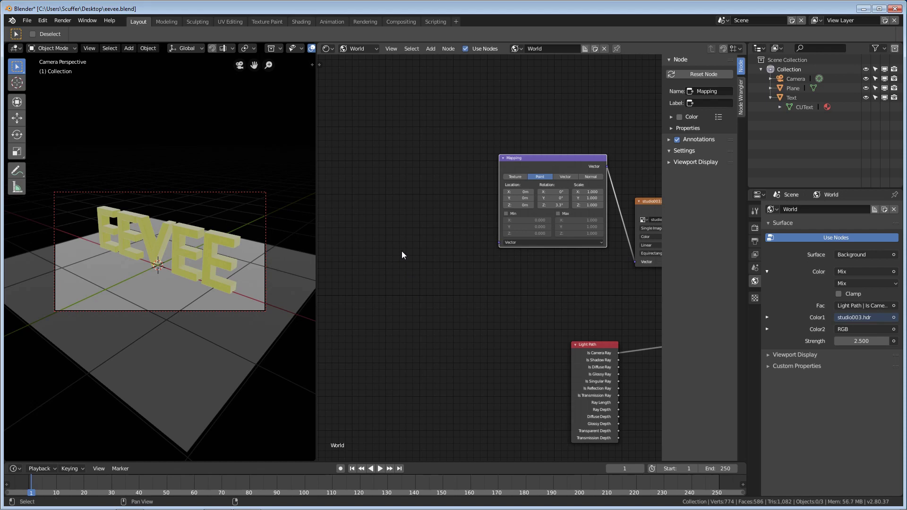
- Add a Texture Coordinate node linking Generated to Mapping Vector, and rotate Z to -65.4°
key(shift+a)
mouse_move(412, 207)
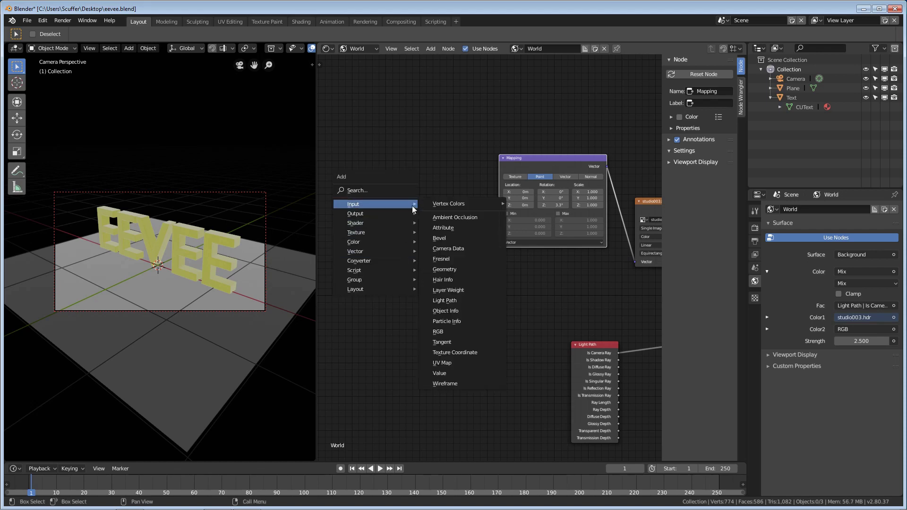
click(455, 352)
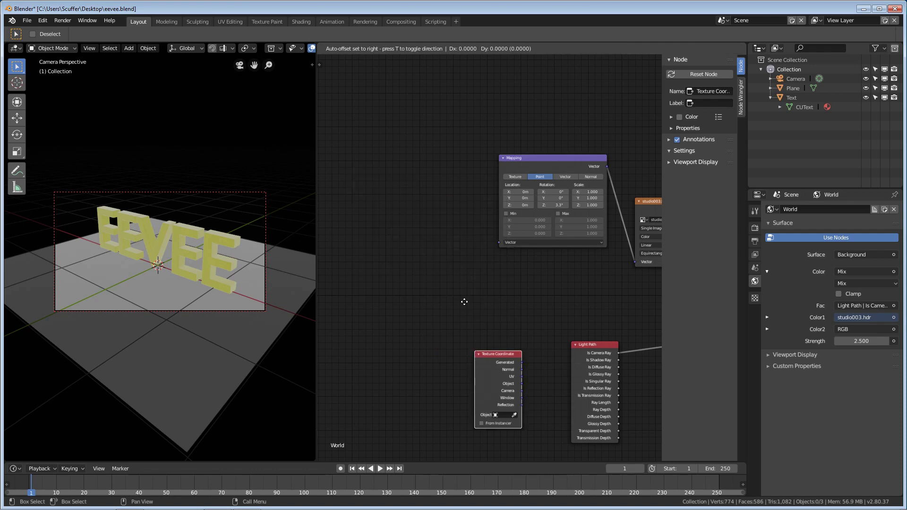
click(374, 141)
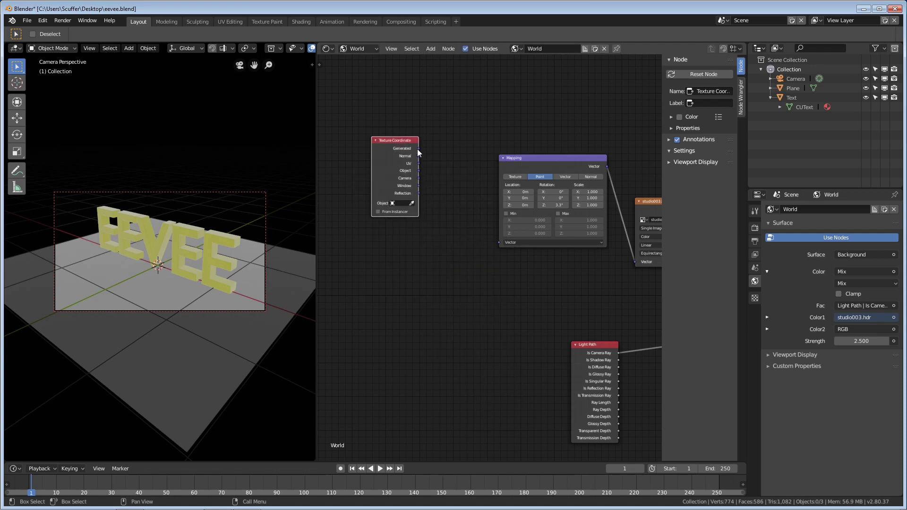
drag(418, 149, 501, 242)
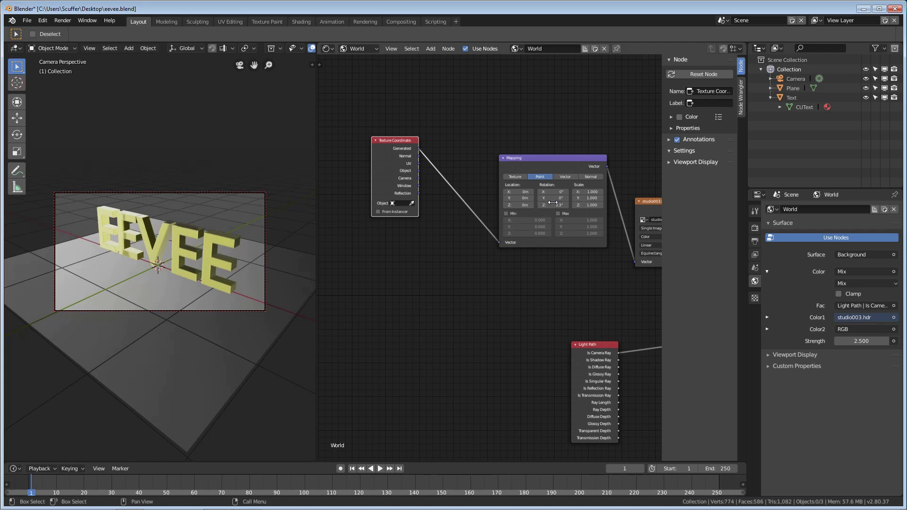
mouse_move(553, 203)
mouse_down()
mouse_move(590, 203)
mouse_move(474, 206)
mouse_move(486, 205)
mouse_up()
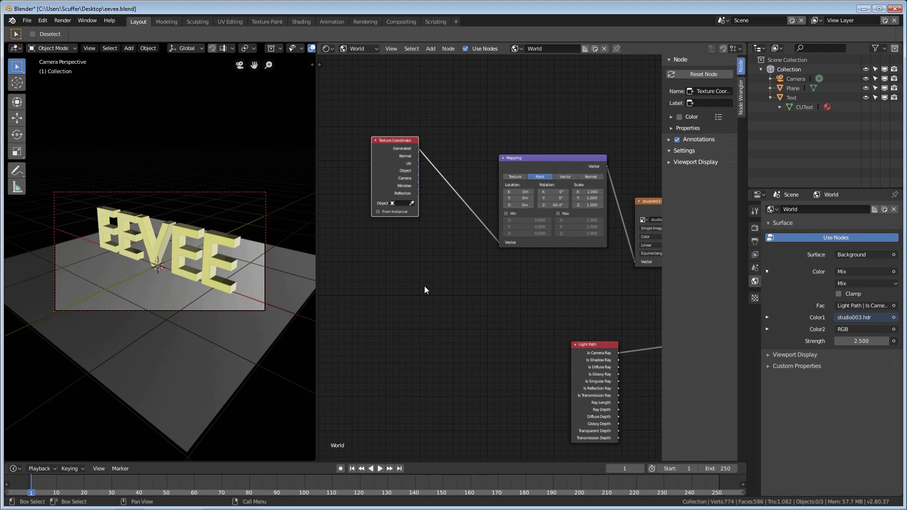
- Orbit the locked camera from a front view down to a low side-on angle of the text
middle_drag(122, 254, 140, 270)
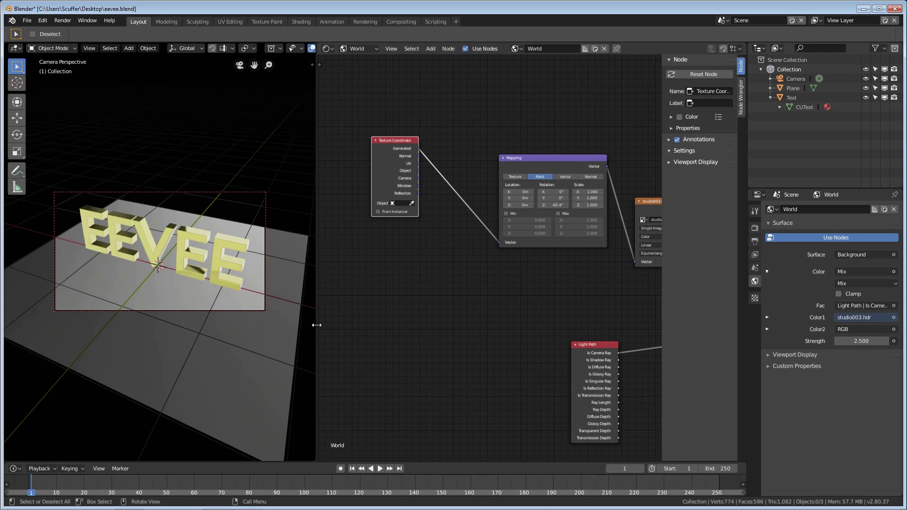
middle_drag(165, 339, 135, 321)
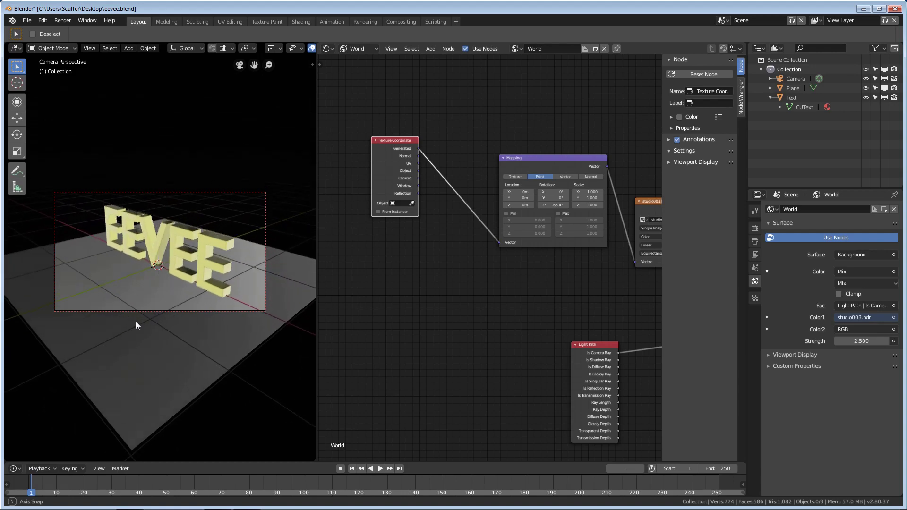